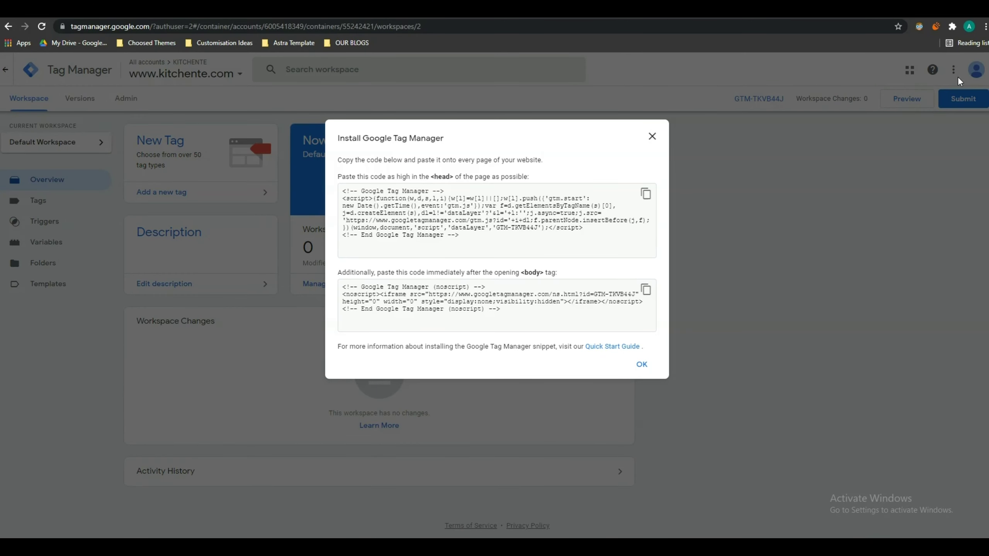
- Switch to the kitchente.com WordPress dashboard and search the new-plugin directory for "Google Tag Manager"
left_click(60, 17)
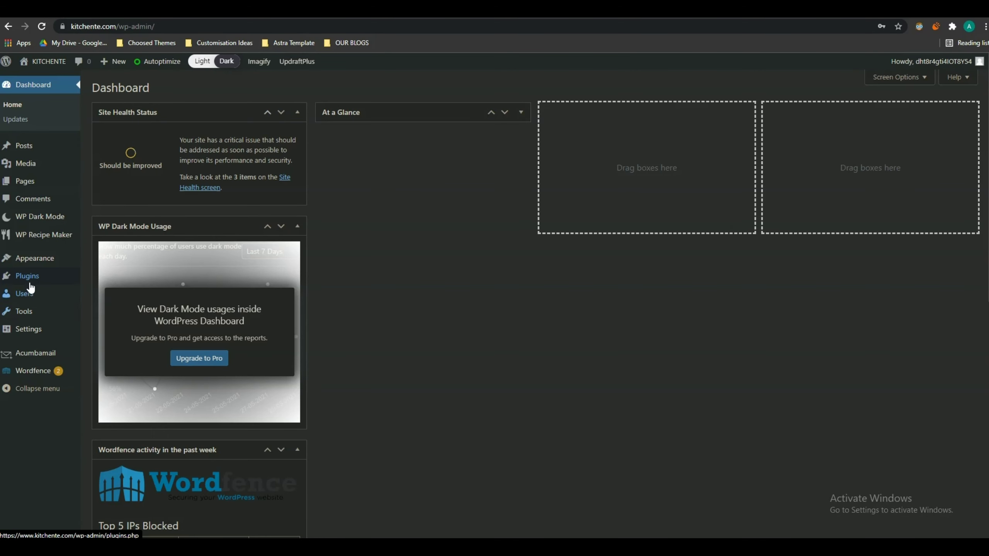
mouse_move(34, 277)
left_click(104, 294)
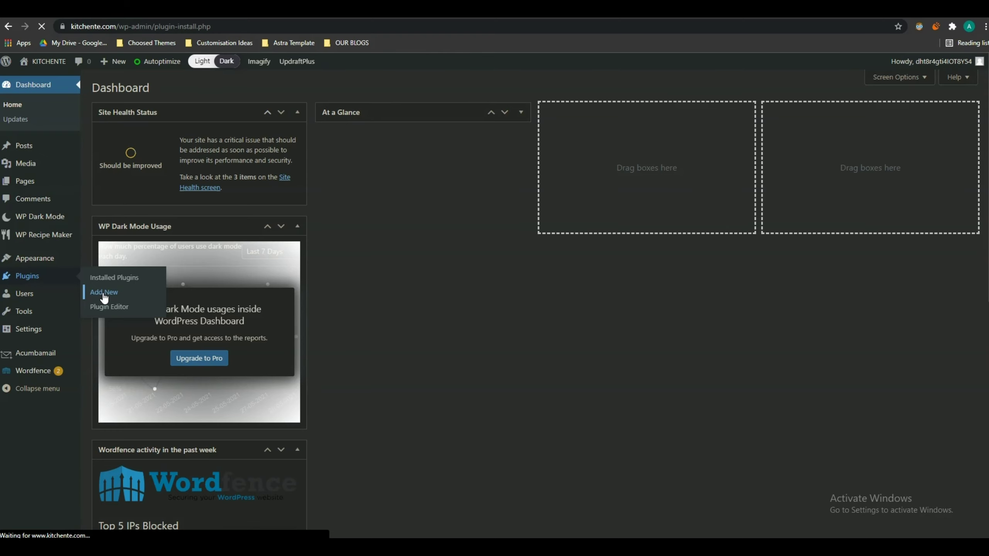
left_click(847, 119)
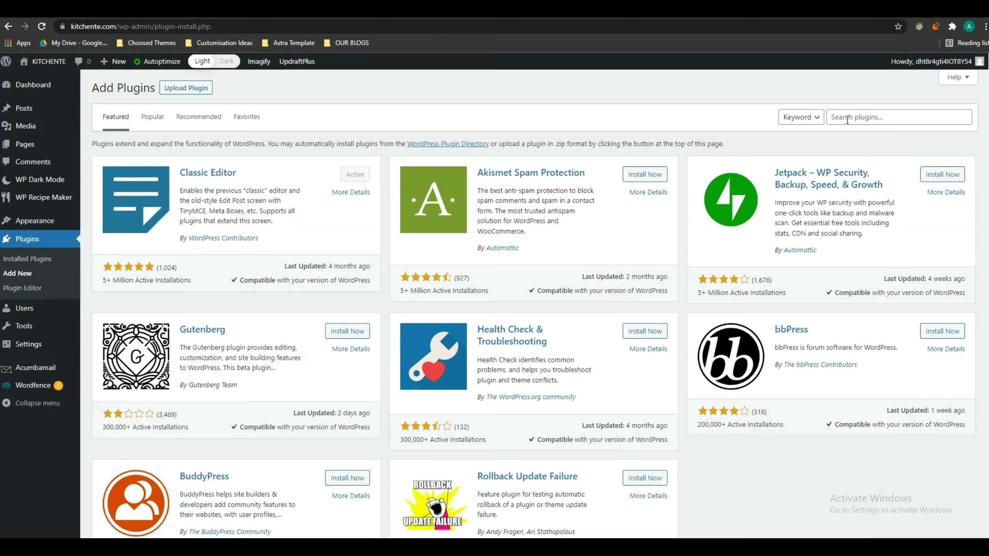
type("Google Tag Manager")
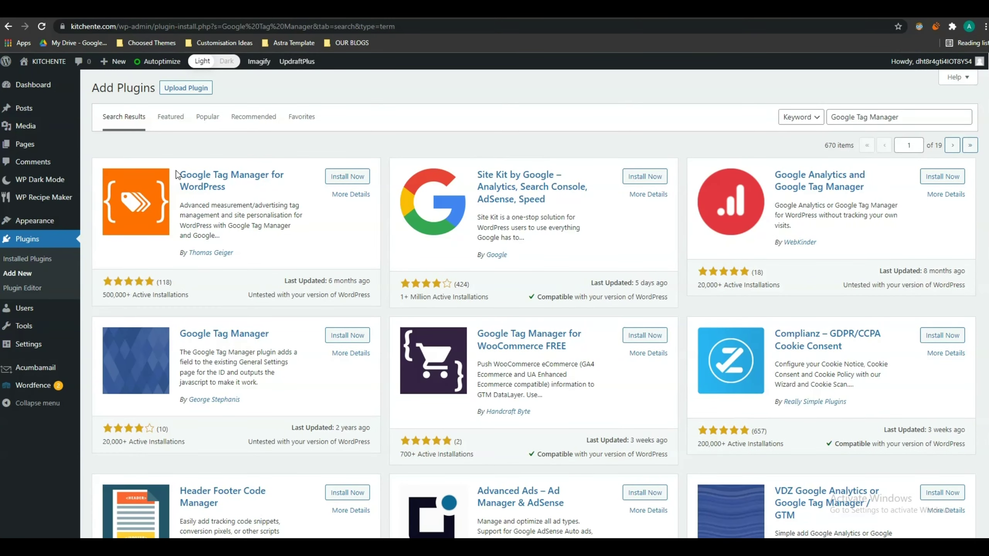
- Install and activate the Google Tag Manager for WordPress plugin, and open its settings page
left_click_drag(175, 176, 238, 195)
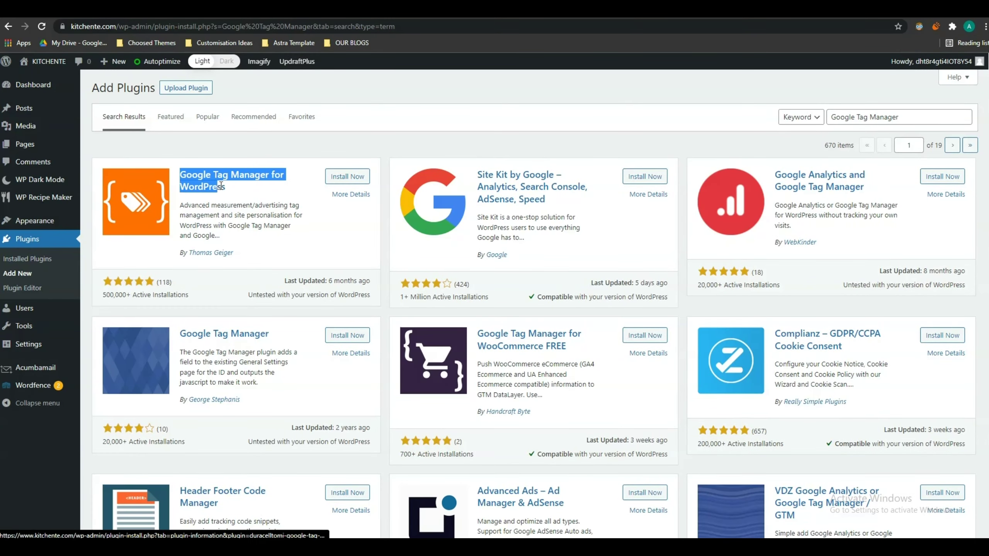
left_click(354, 178)
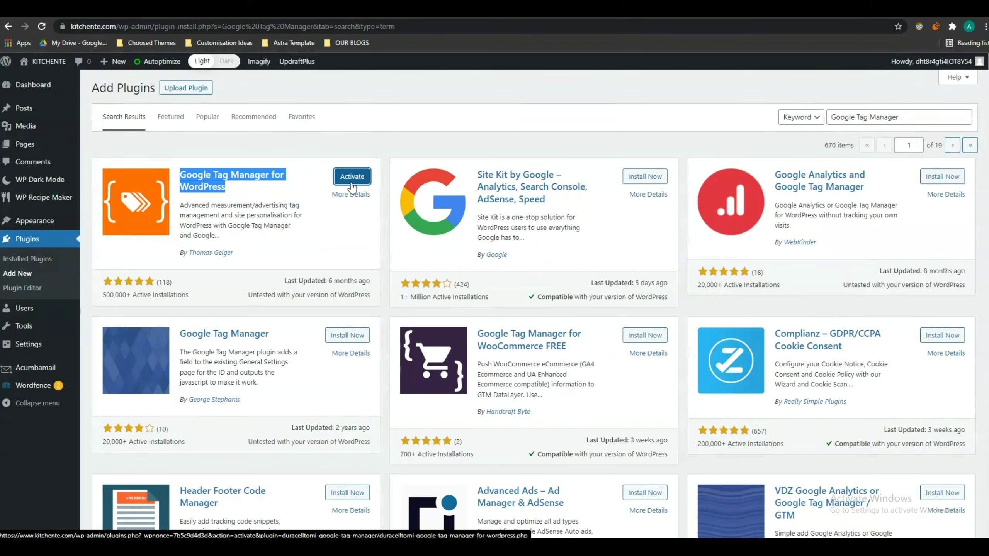
left_click(352, 176)
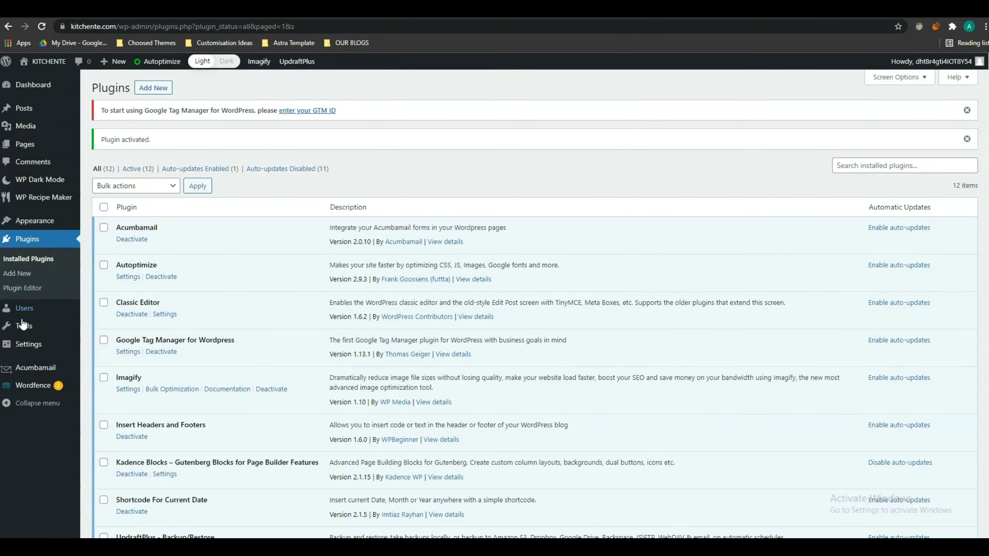
mouse_move(38, 348)
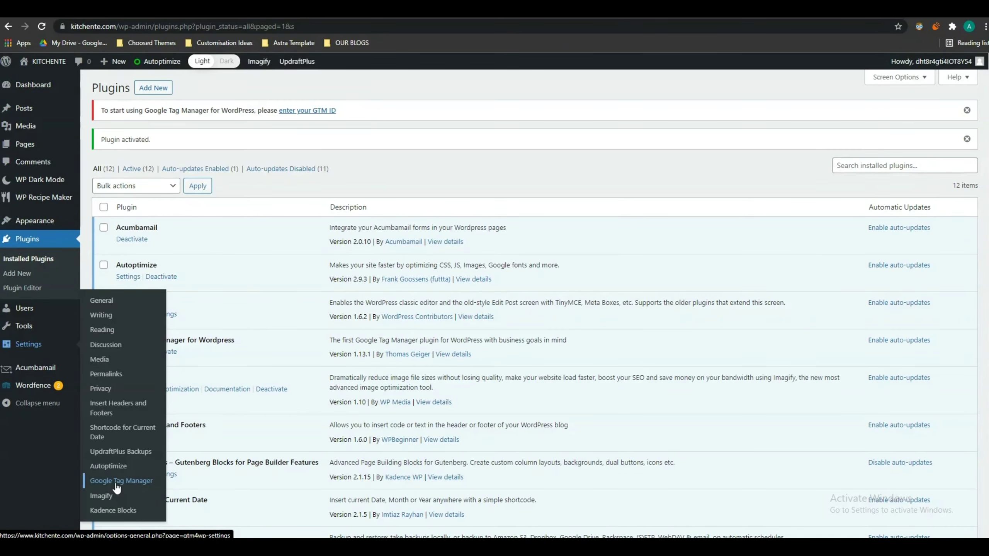
left_click(130, 485)
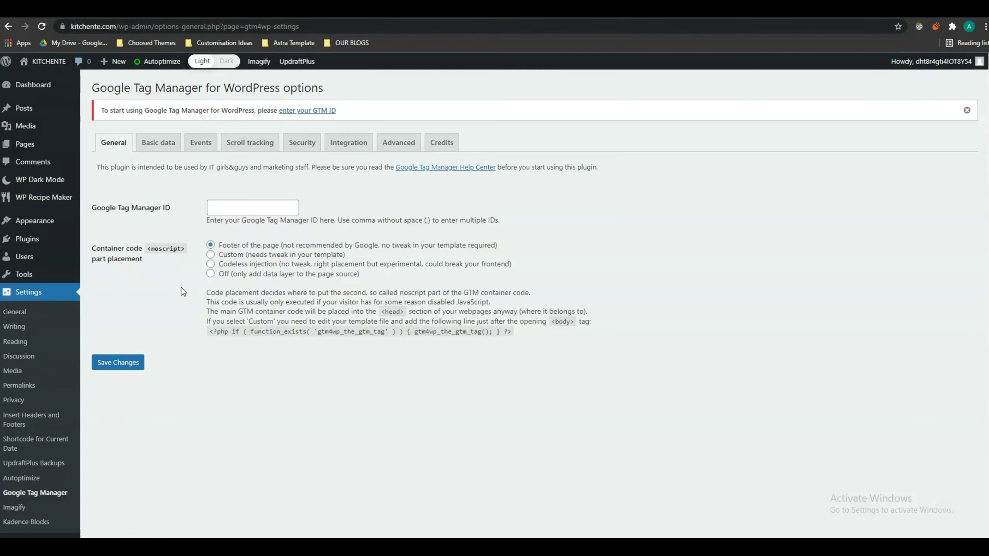
- Switch to Google Tag Manager, dismiss the installation code dialog and copy the workspace's container ID
left_click(197, 17)
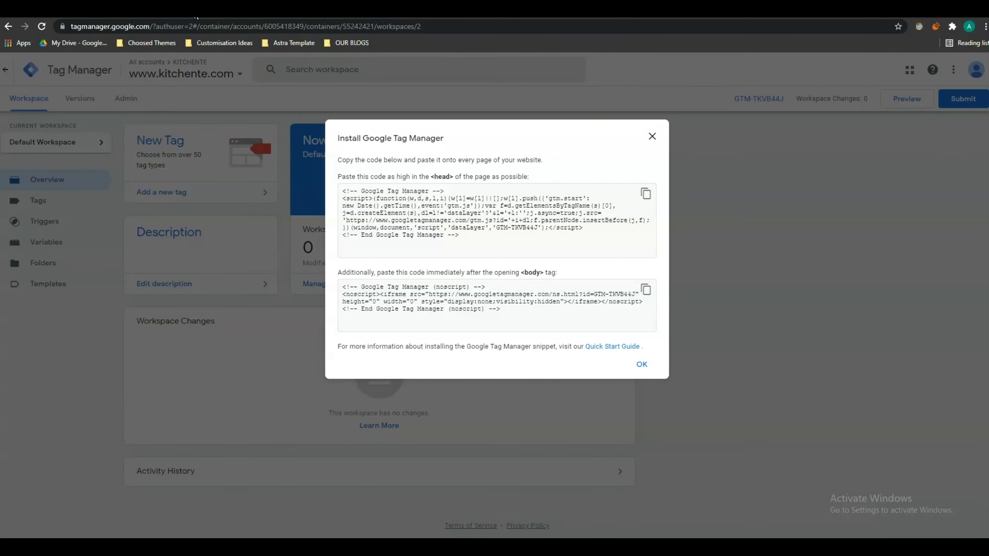
left_click(651, 137)
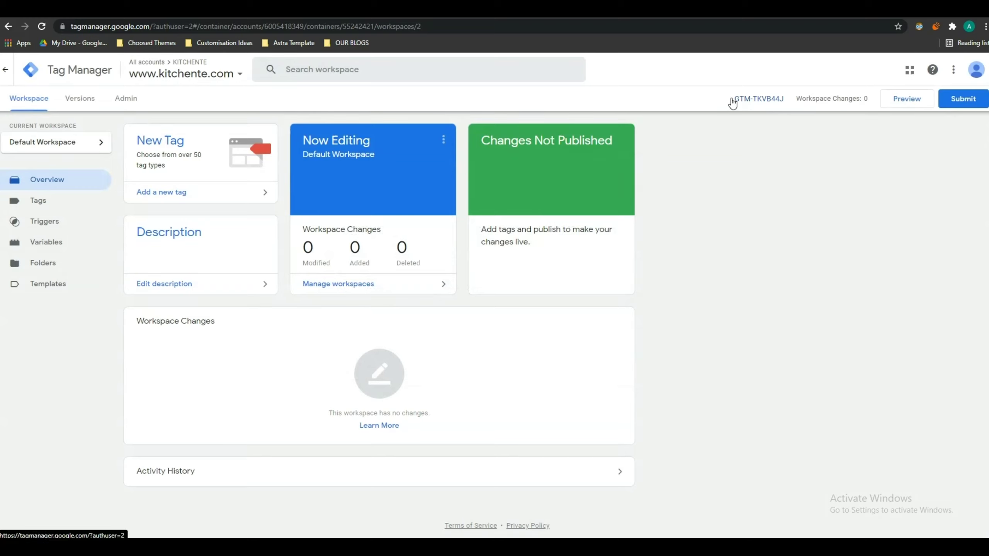
left_click_drag(734, 99, 784, 98)
right_click(768, 98)
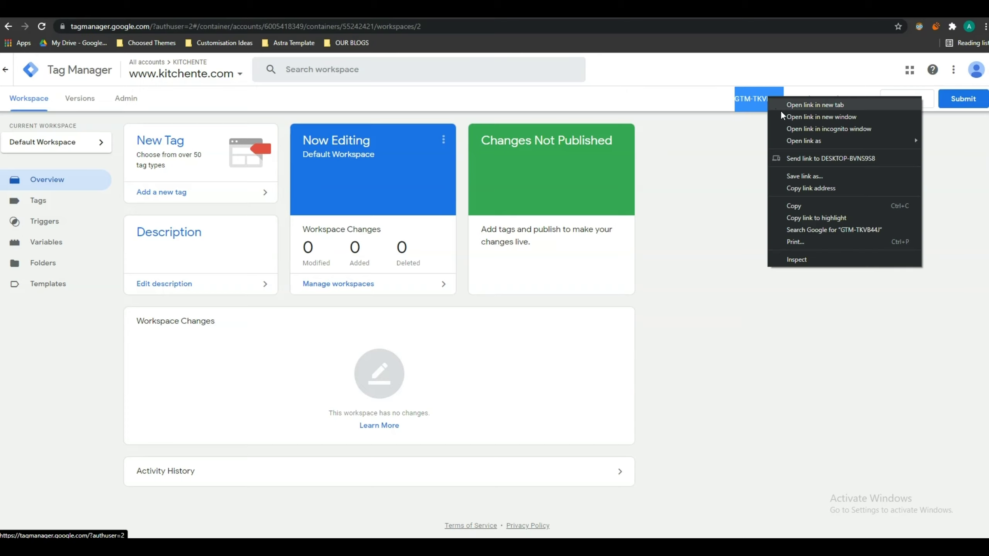
left_click(800, 205)
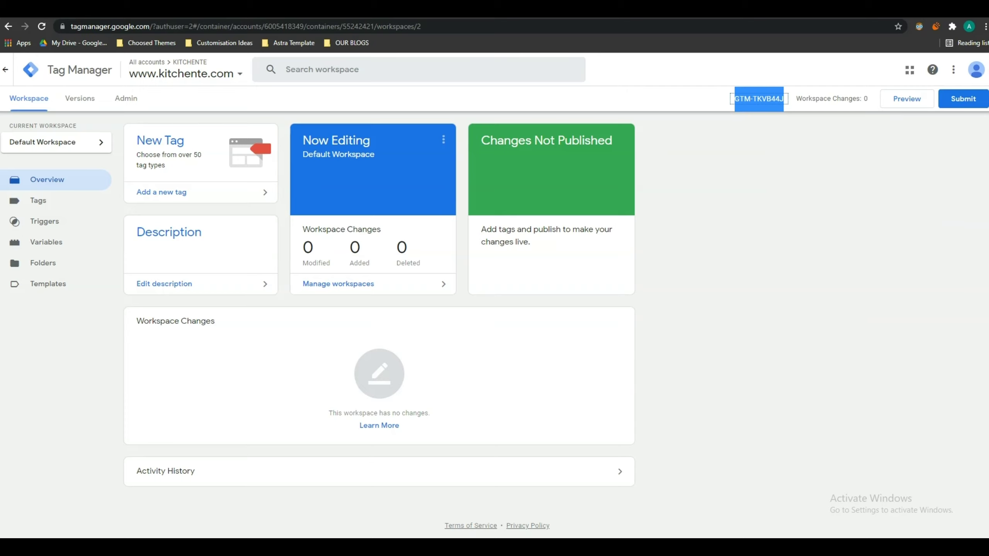
- Back in WordPress, paste the copied container ID as the Google Tag Manager ID and save the plugin settings
left_click(50, 9)
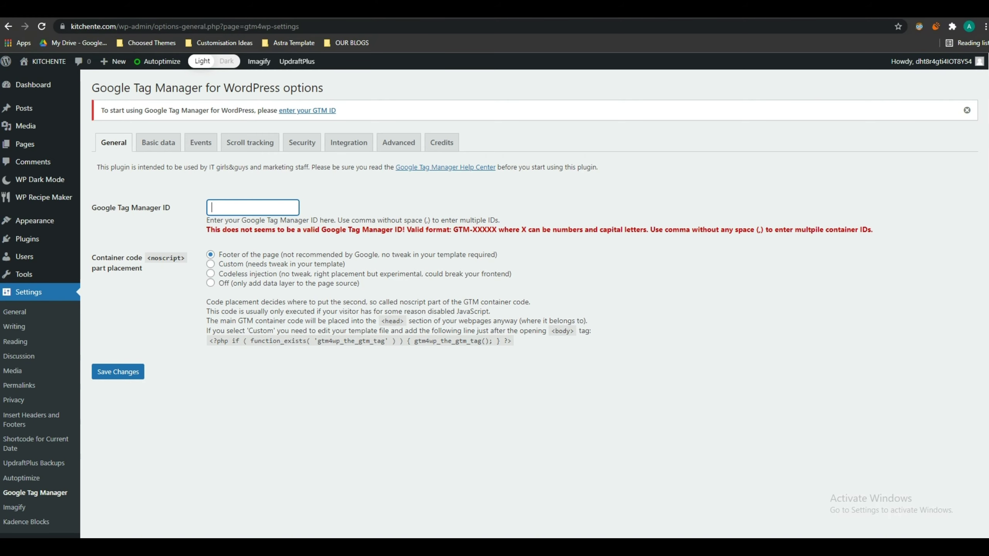
right_click(230, 207)
left_click(281, 288)
left_click(131, 375)
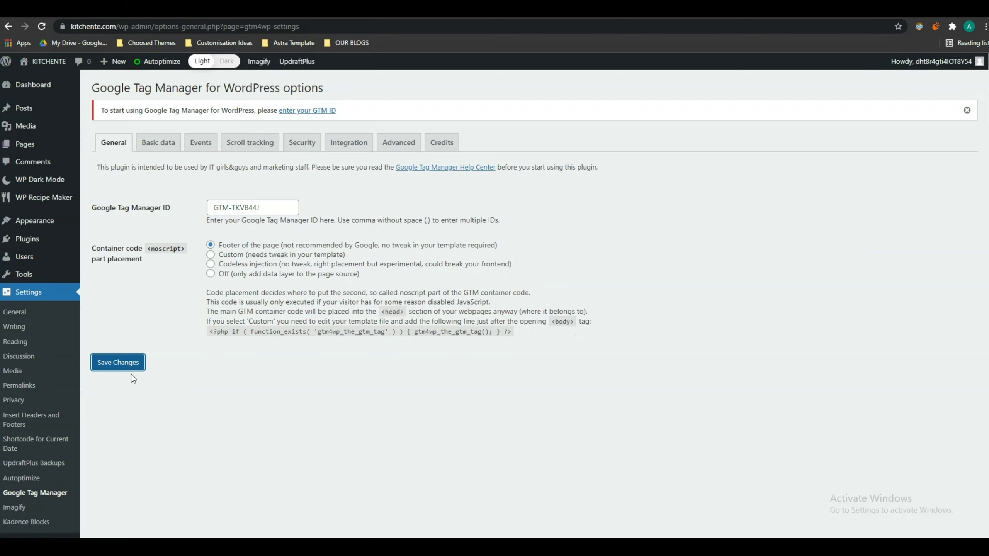
left_click(130, 371)
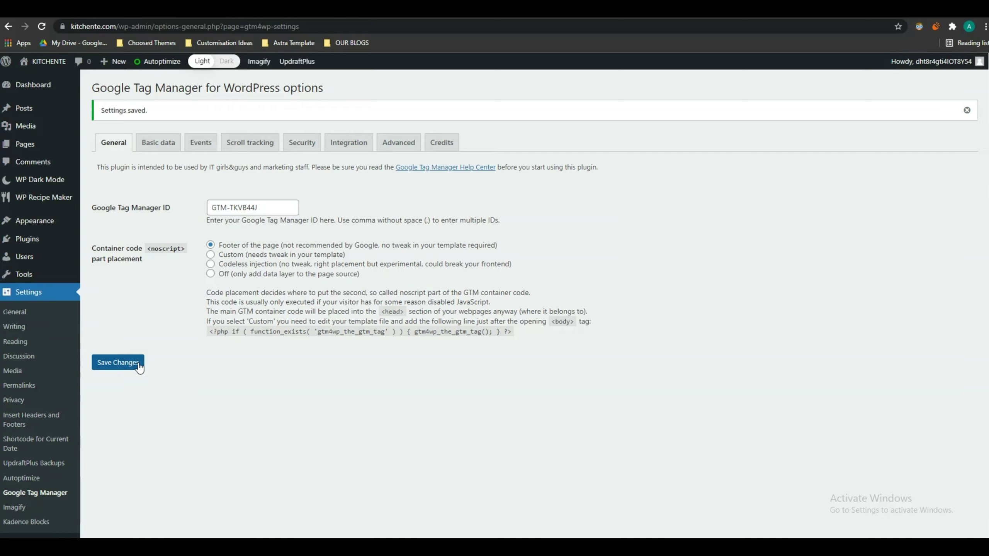
- Search Google for "google tag manager extension" in a new browser tab
key("ctrl+t")
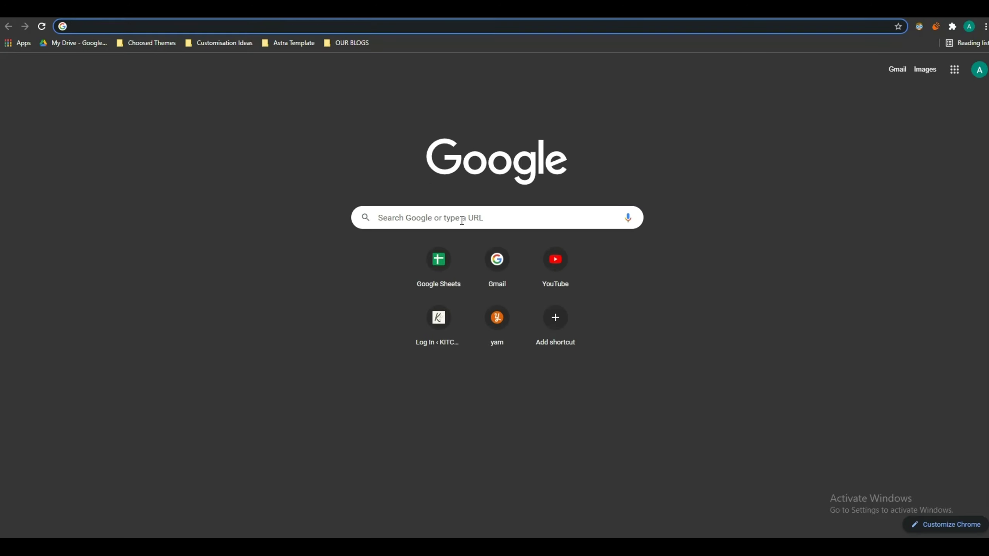
left_click(461, 220)
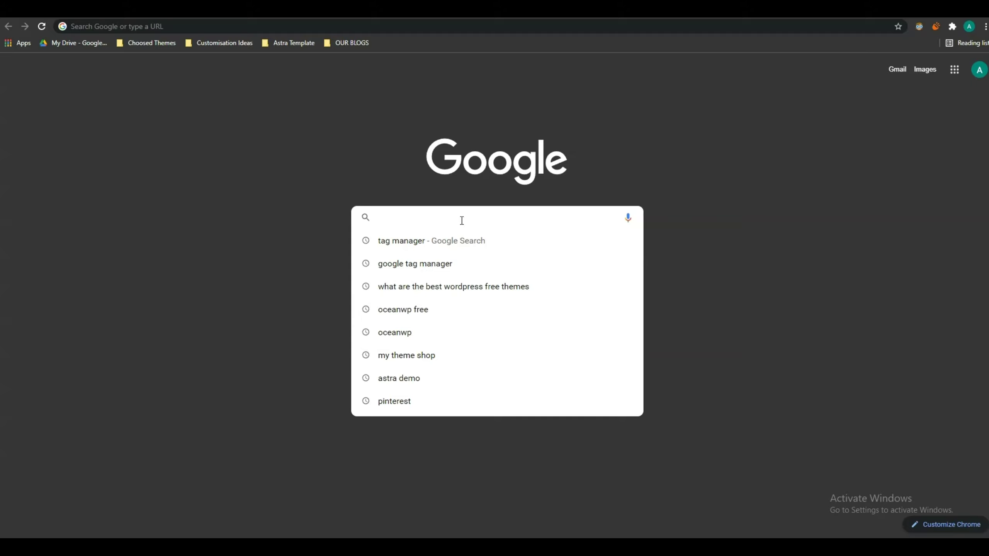
type("Google tag manager")
key("Right")
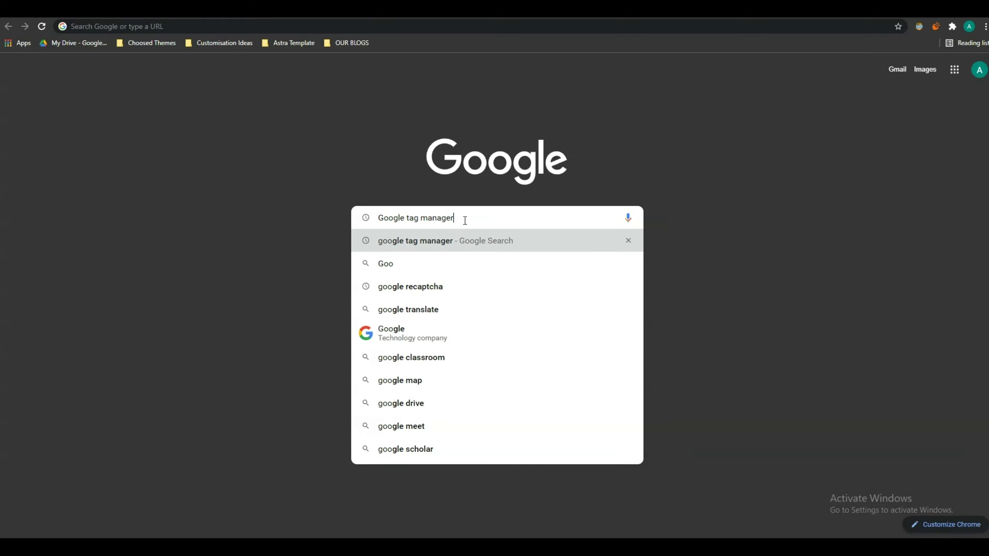
type("ex")
key("Return")
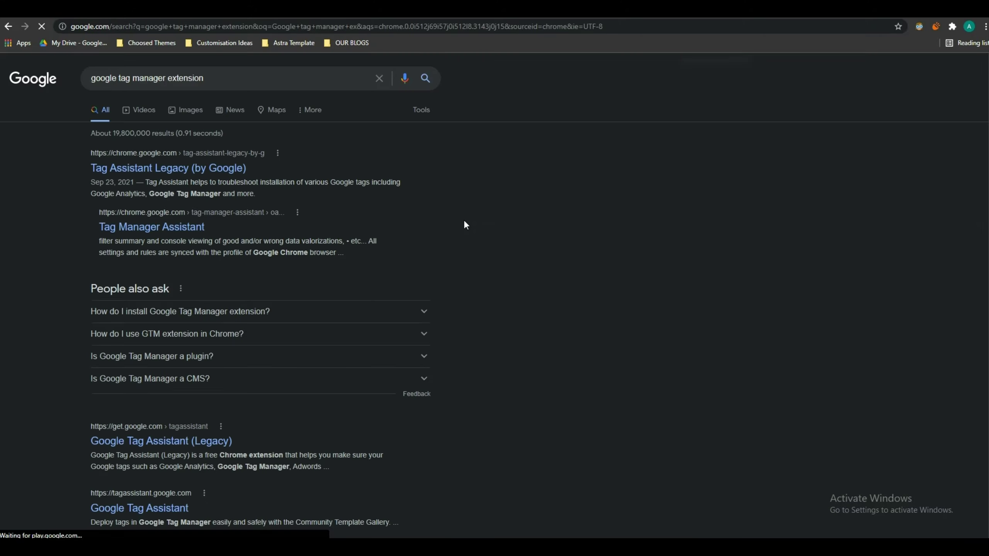
- Add the Tag Assistant Legacy (by Google) extension to Chrome from its Chrome Web Store page
left_click(165, 171)
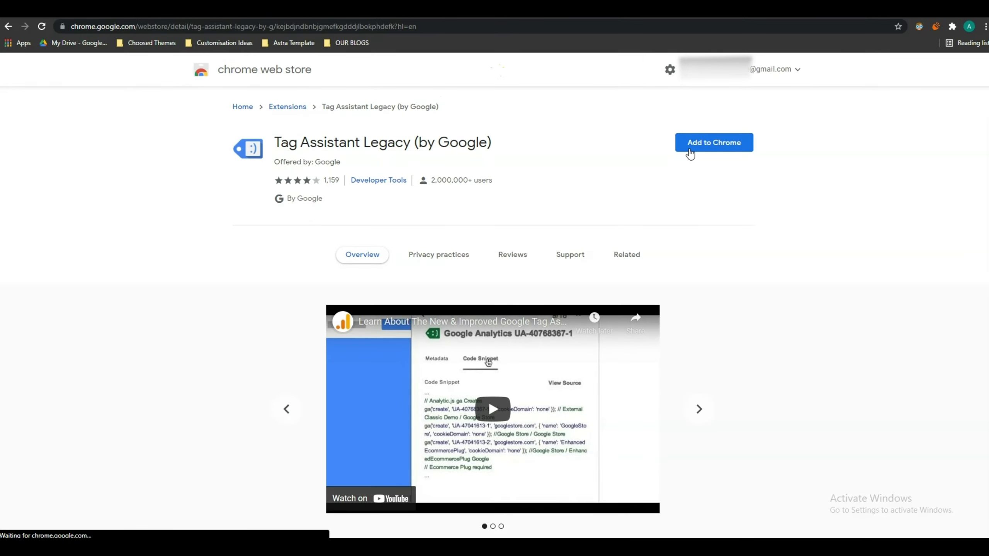
left_click(724, 143)
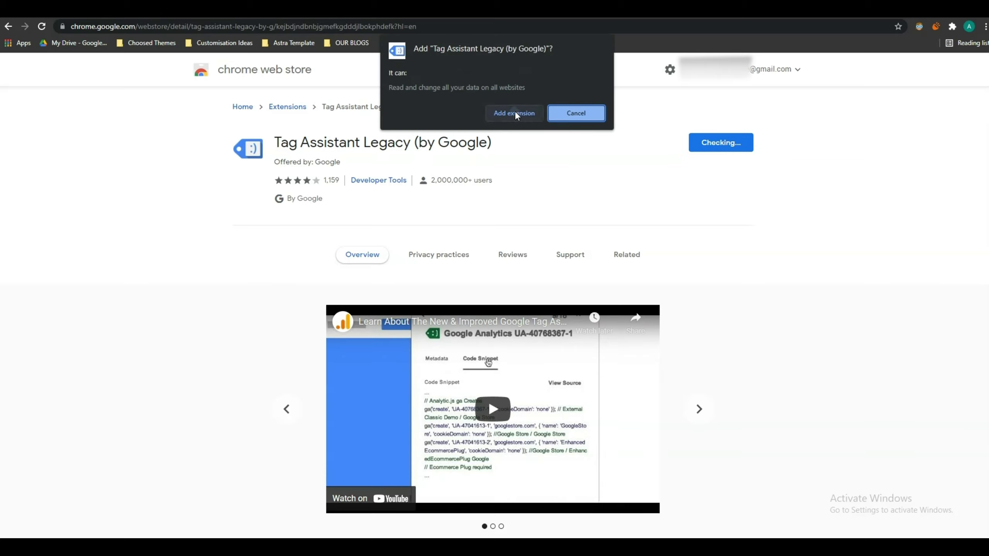
left_click(515, 112)
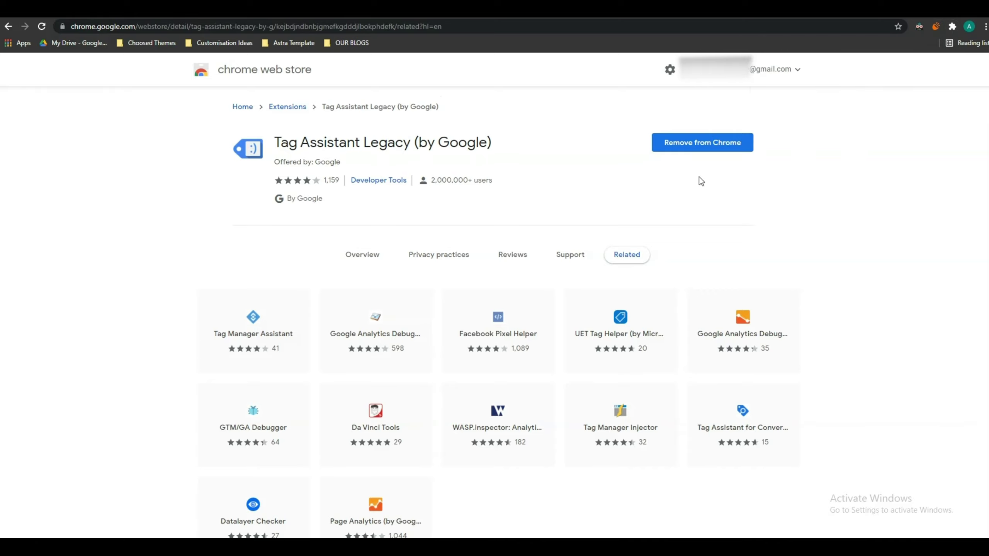
- Open the kitchente.com homepage in the browser
left_click(392, 17)
type("kitchente.com")
key("Return")
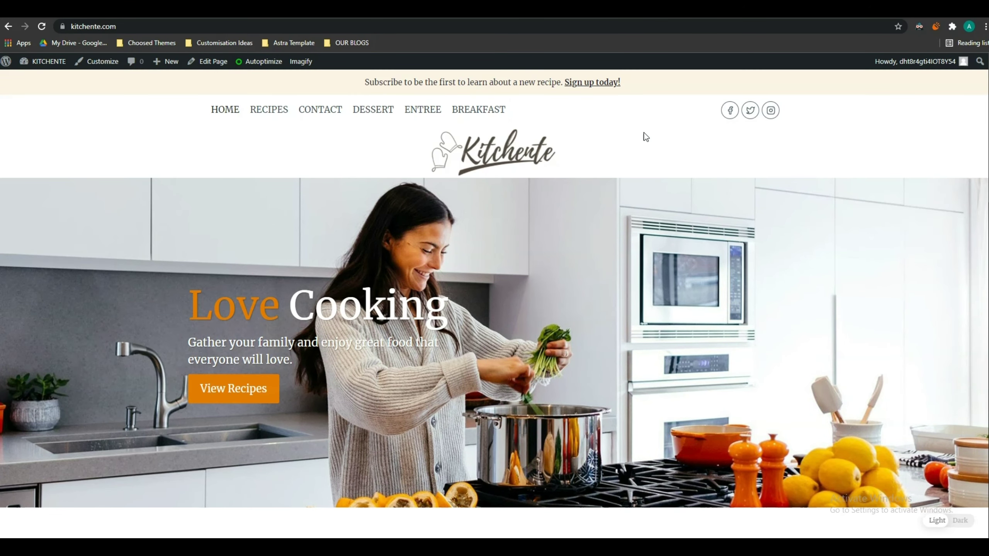
- Pin the Tag Assistant Legacy extension so it stays accessible in Chrome
left_click(951, 27)
left_click(927, 124)
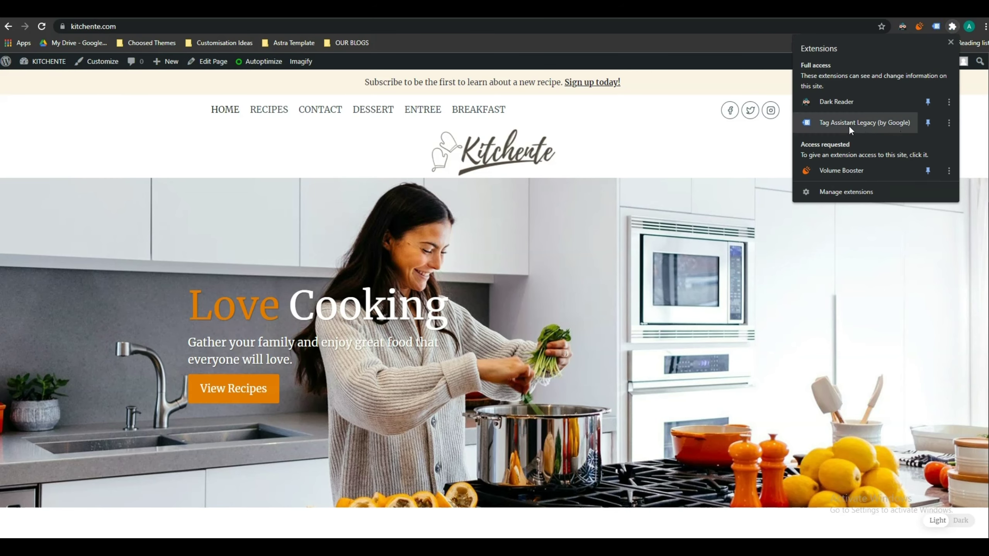
left_click(692, 126)
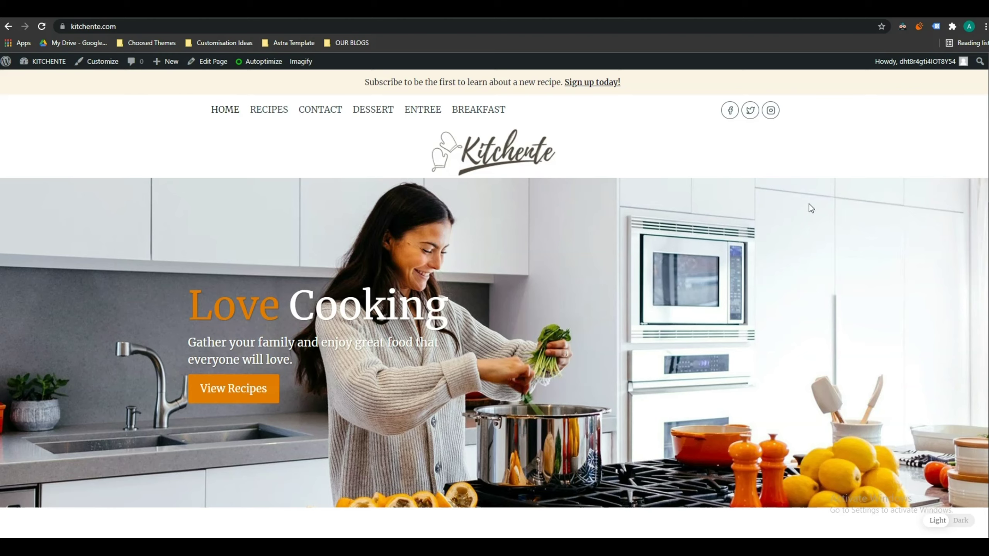
- Accept Tag Assistant Legacy's default tag checks, enable it for the kitchente.com tab and reload the page
left_click(936, 26)
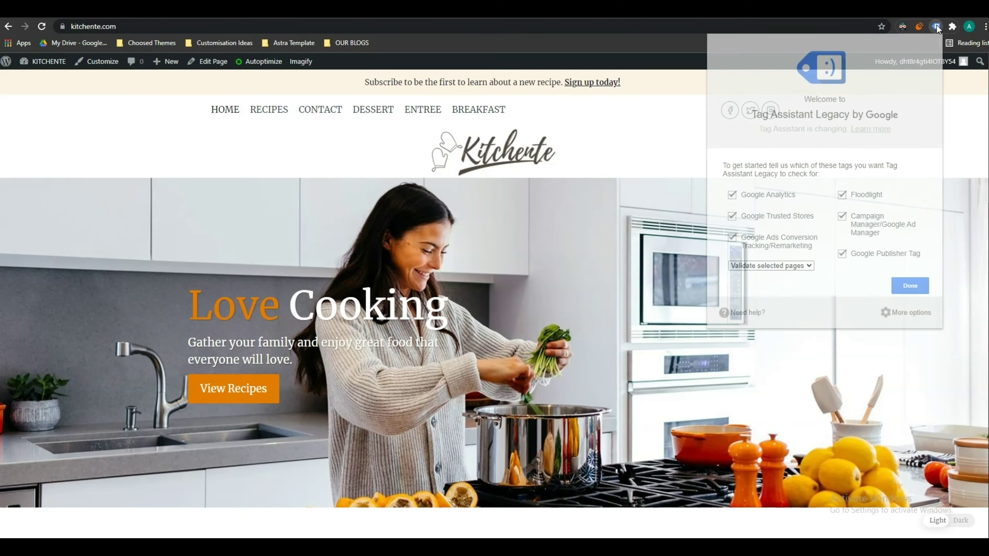
left_click(910, 287)
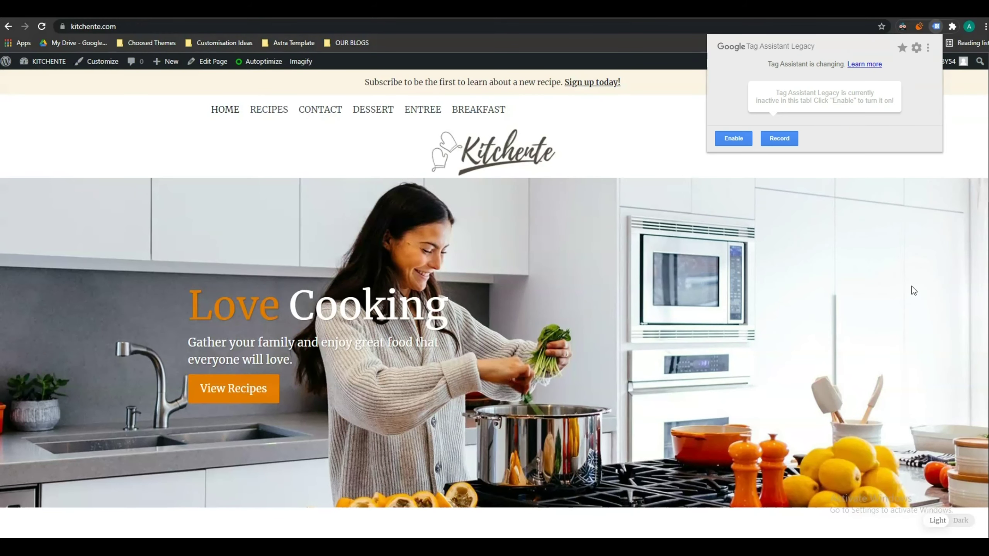
left_click(733, 139)
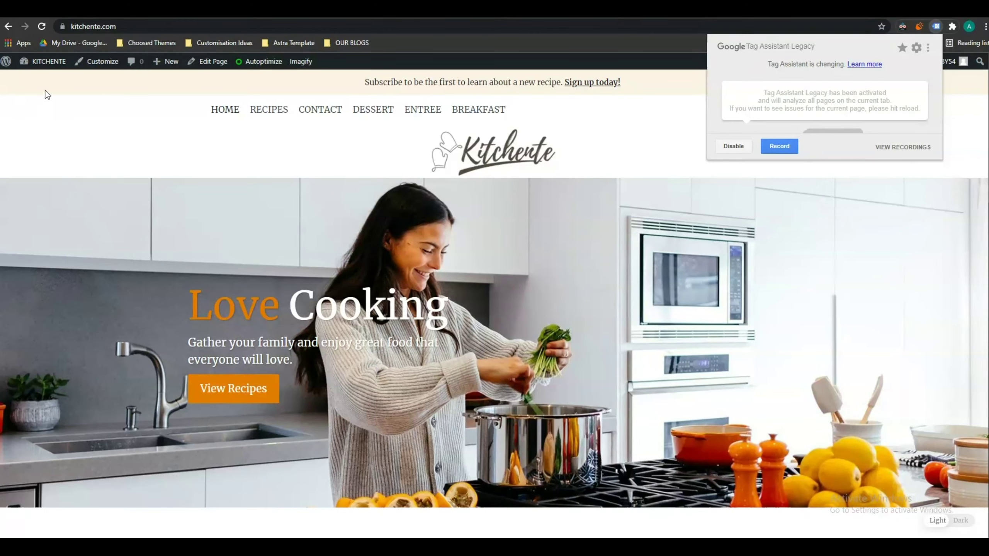
left_click(42, 26)
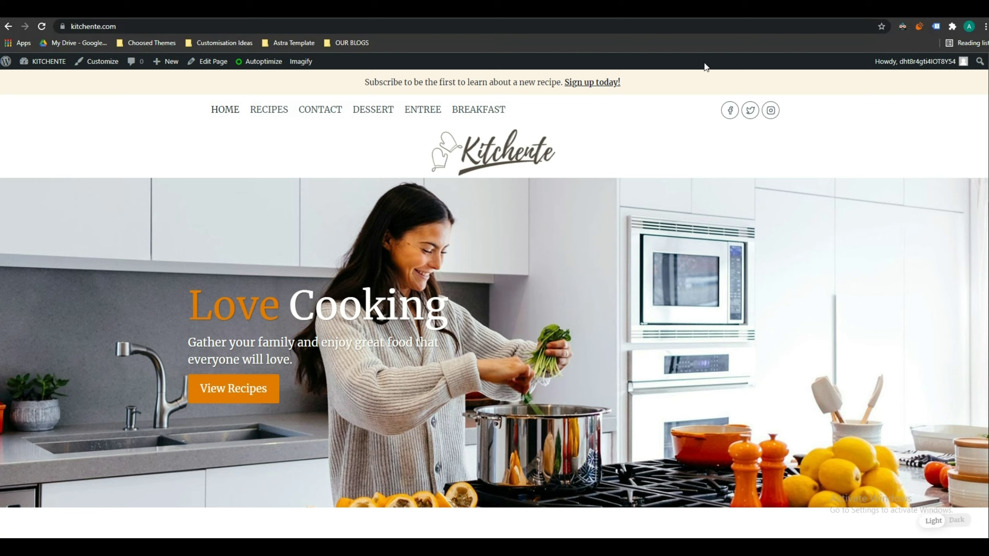
- Examine the Google Tag Manager entry in Tag Assistant's analysis and compare its ID with the Tag Manager workspace's container ID
left_click(936, 28)
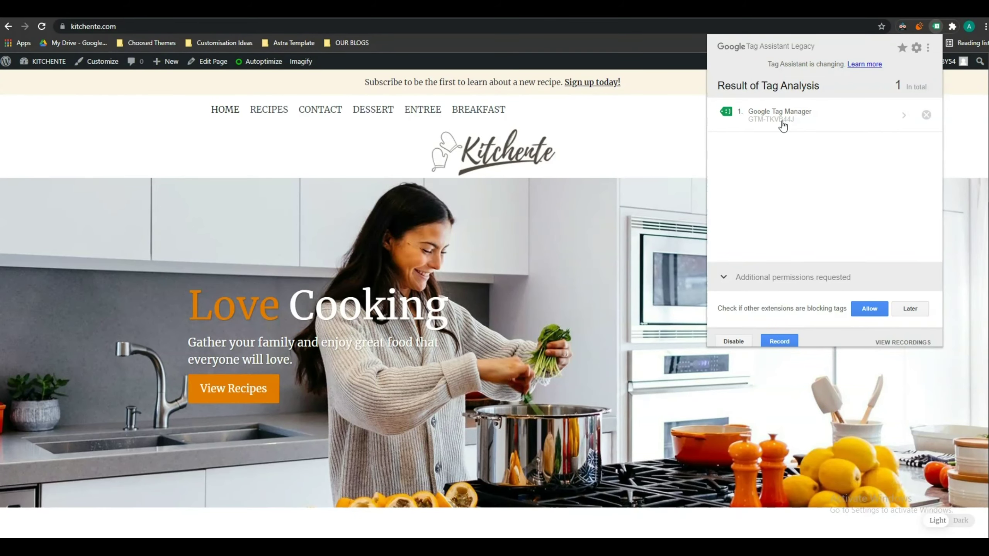
left_click_drag(778, 120, 799, 124)
left_click(799, 124)
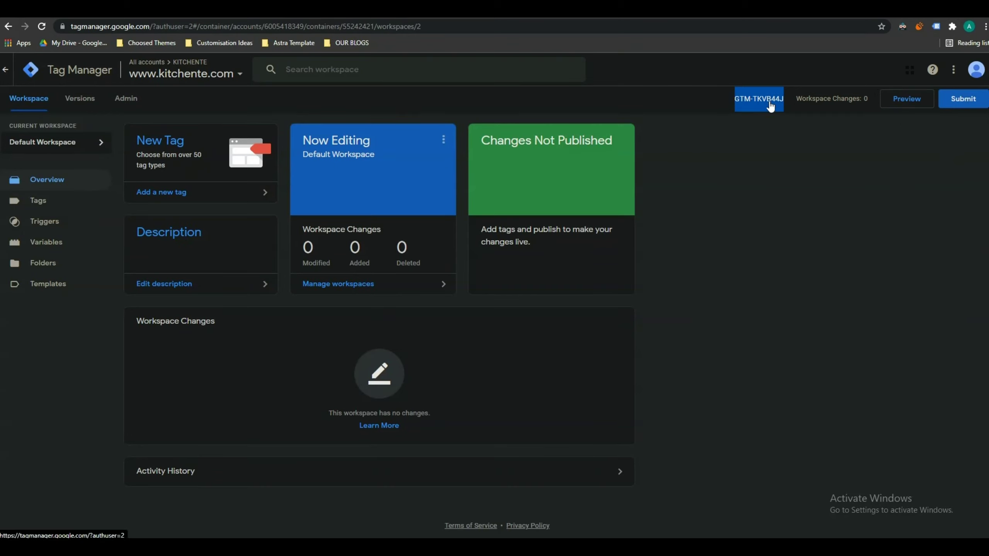
left_click_drag(735, 99, 785, 100)
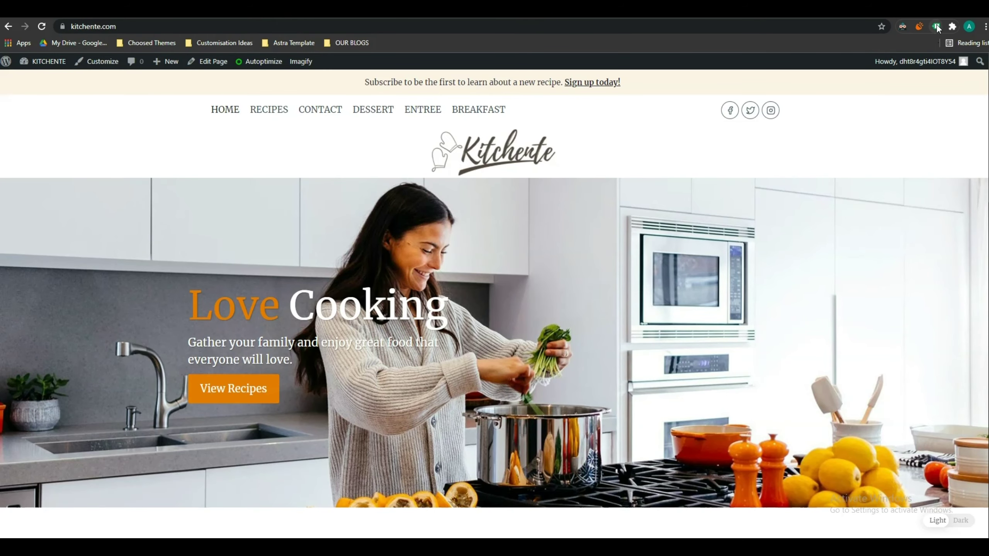
left_click(936, 27)
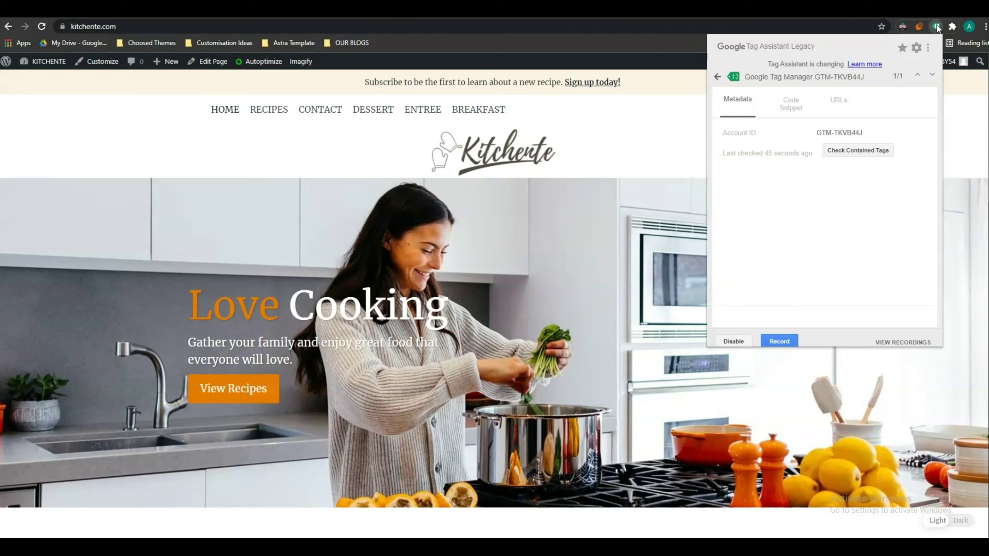
left_click(702, 325)
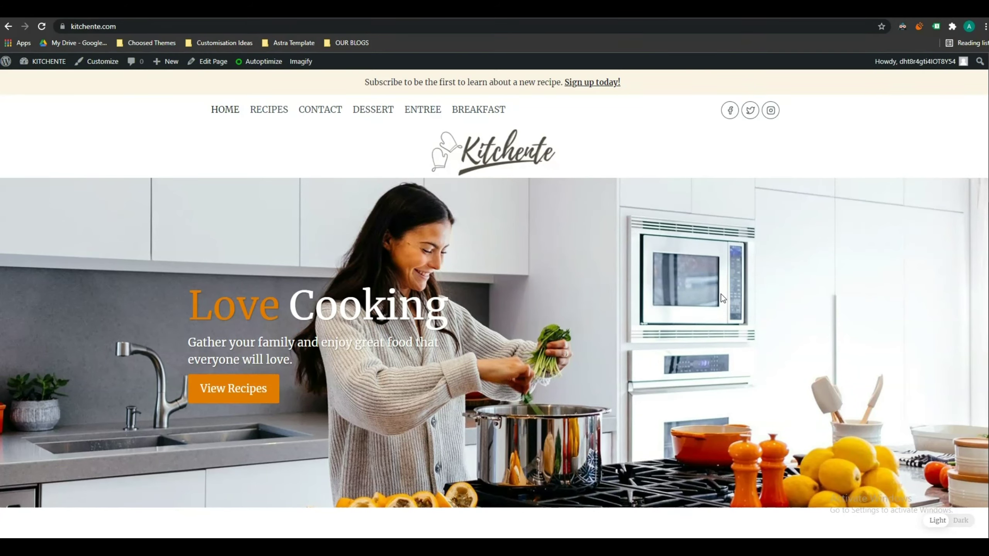
- In Google Tag Manager, submit the kitchente.com workspace and publish it to the Live environment with the version name "GTM Base Code for Kitchente"
key("ctrl+Tab")
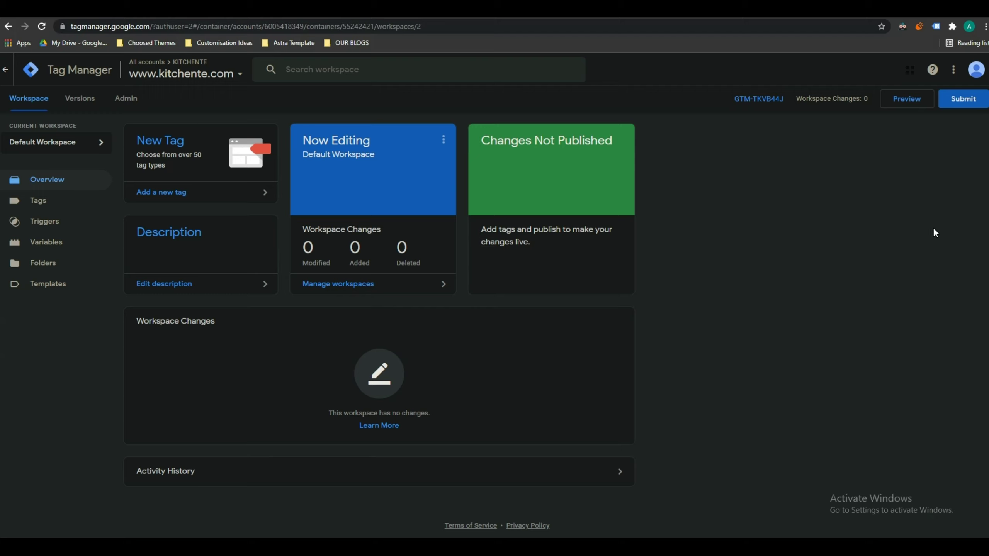
left_click(959, 104)
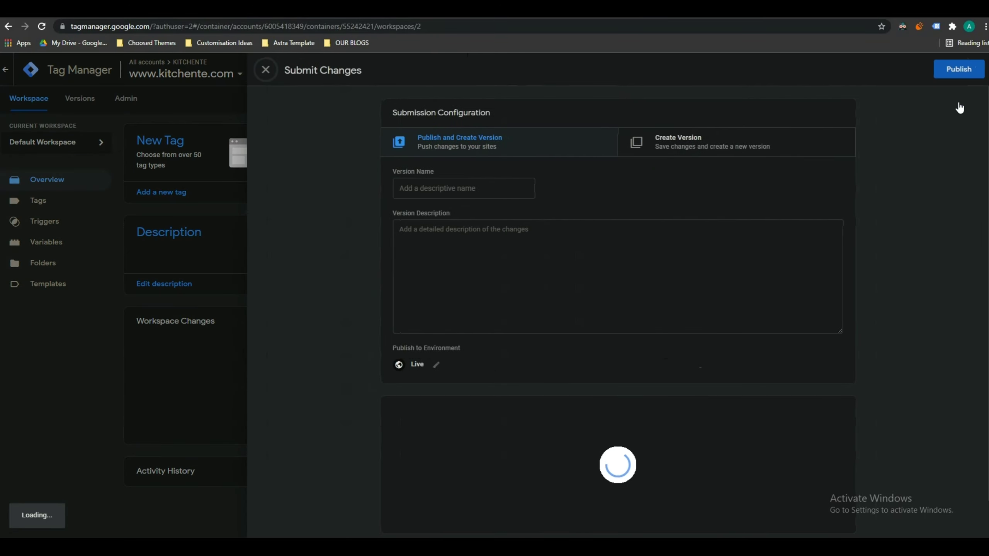
left_click(427, 193)
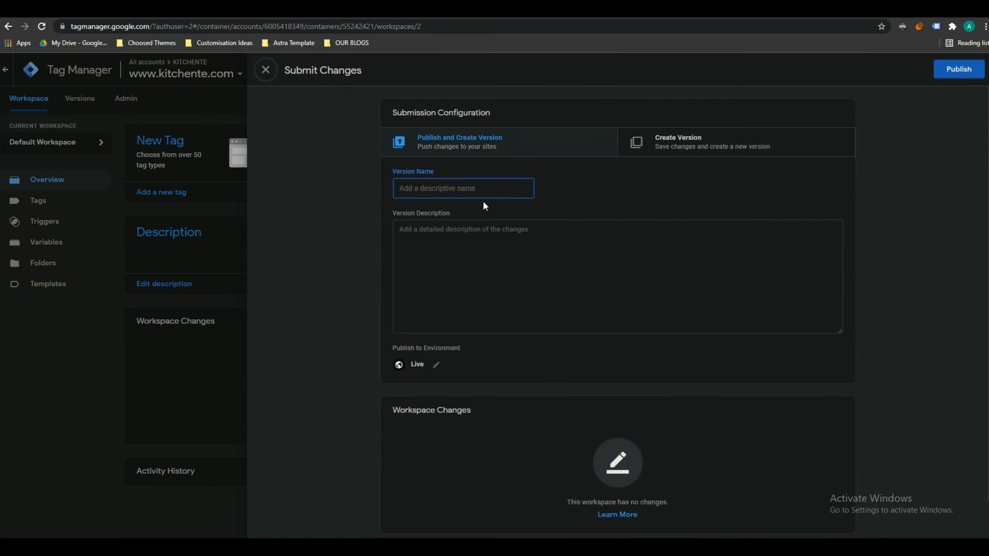
type("GTM Base Code")
left_click(471, 270)
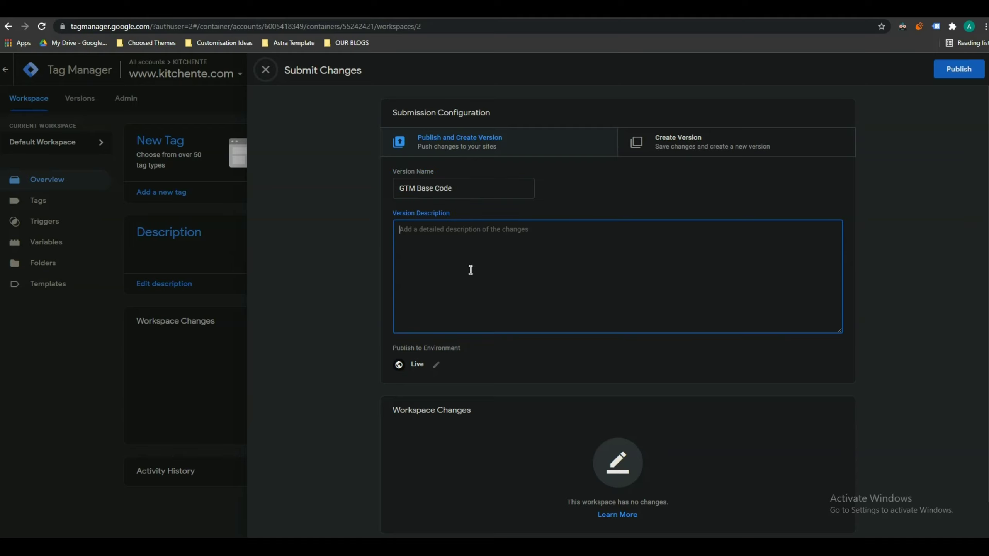
left_click(469, 190)
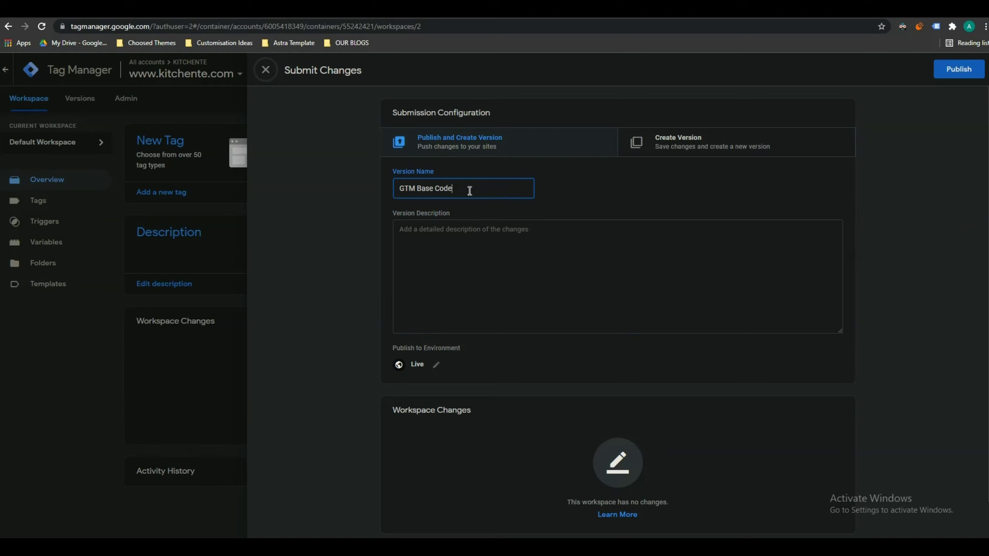
type("for Kitchente")
left_click(457, 234)
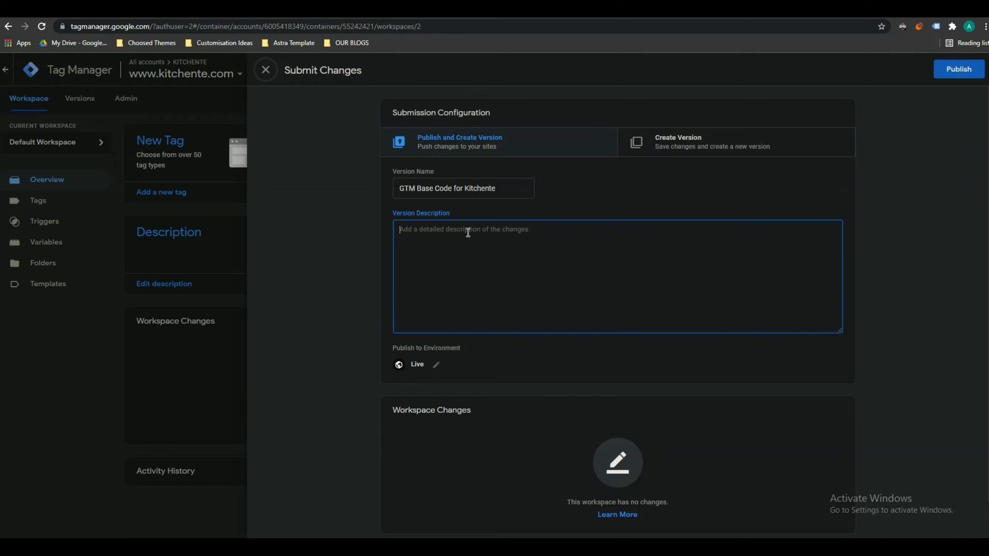
left_click(952, 72)
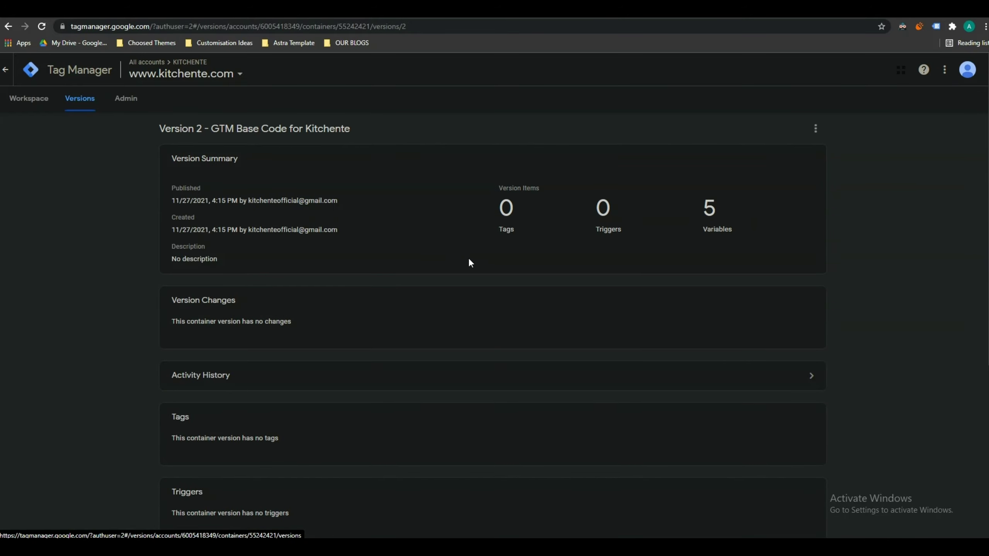
scroll(469, 261, "down", 4)
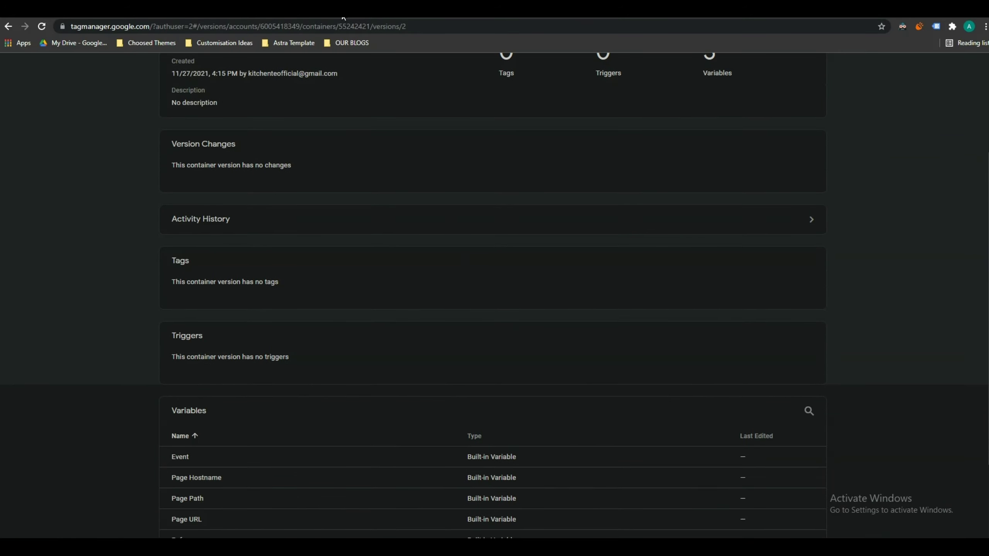